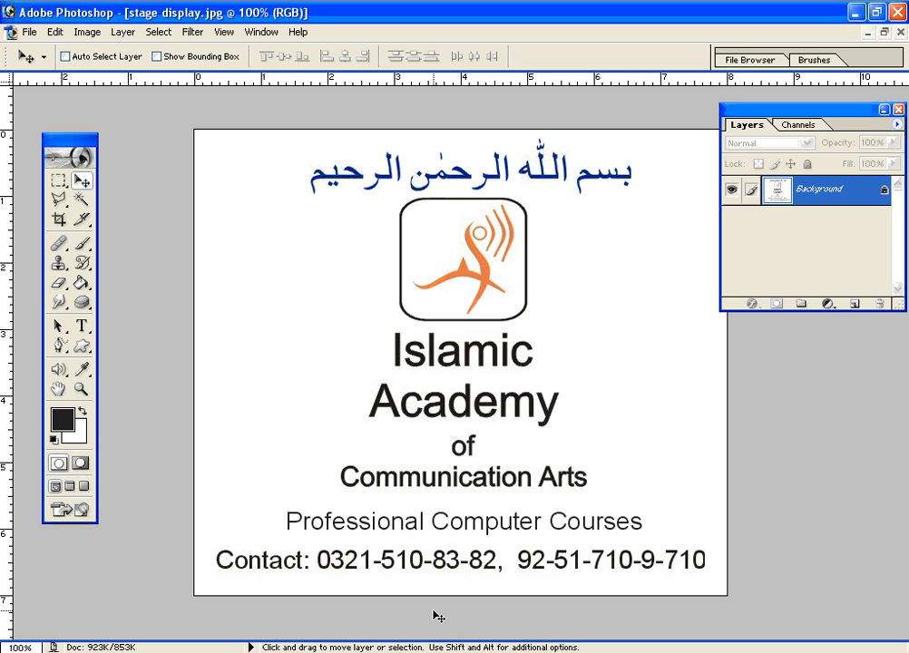
# Switch to the straw wall photo, move the Layers palette off the image, and choose the Clone Stamp with the soft 300 px brush
pyautogui.hotkey('ctrl', 'Tab')
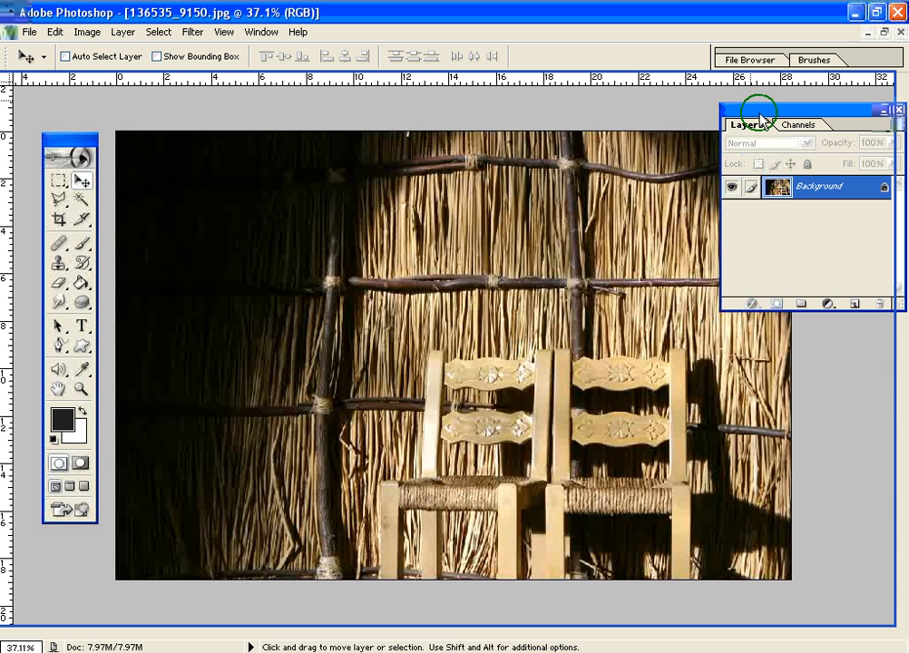
pyautogui.moveTo(755, 115); pyautogui.dragTo(897, 126)
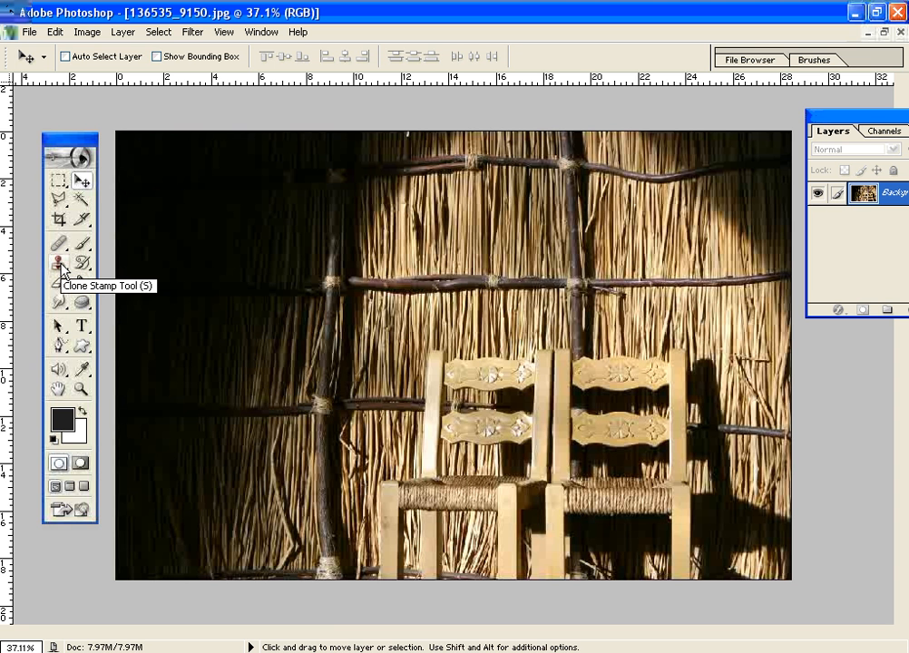
pyautogui.click(59, 265)
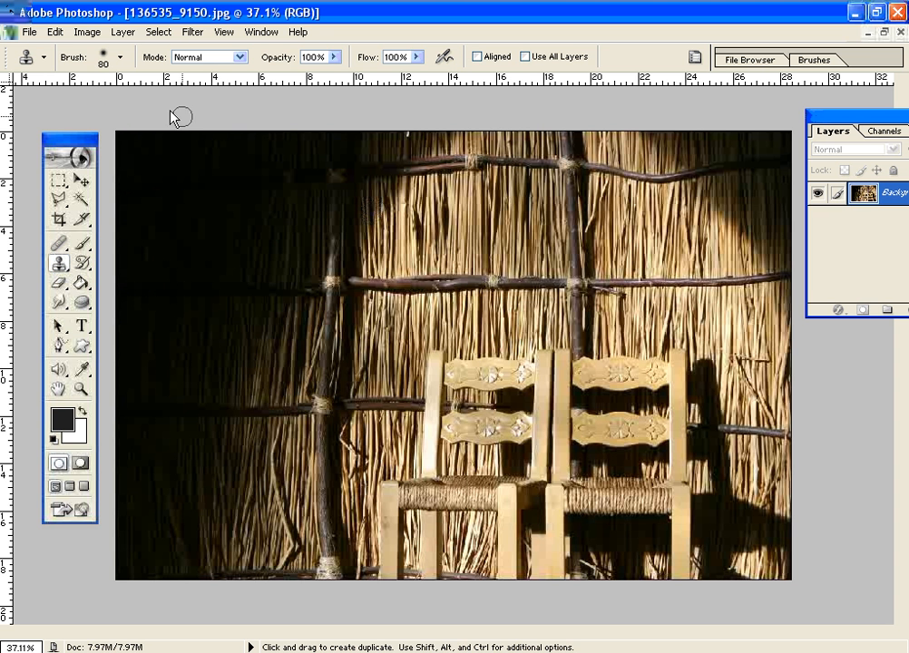
pyautogui.click(119, 60)
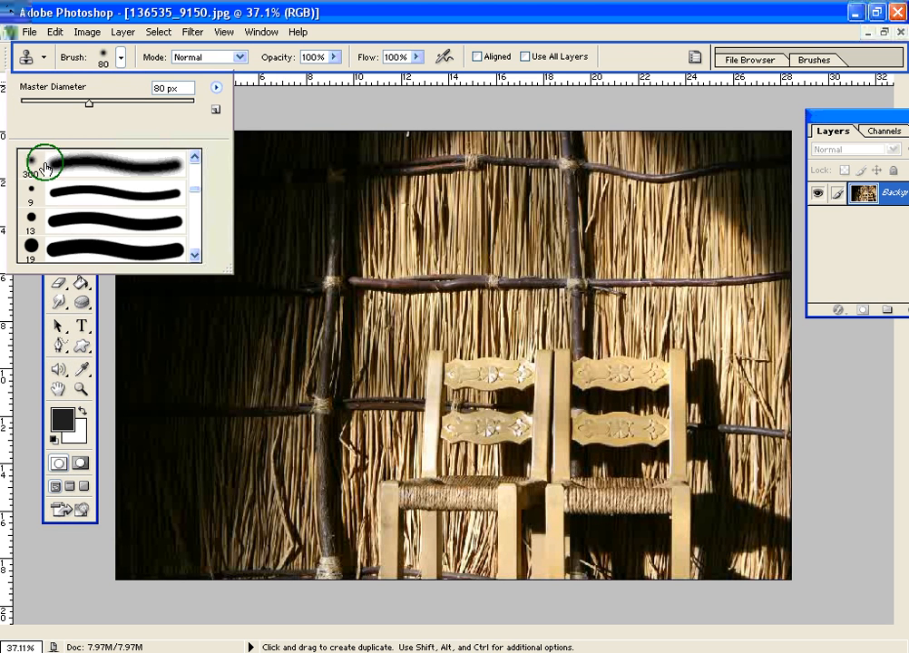
pyautogui.click(77, 168)
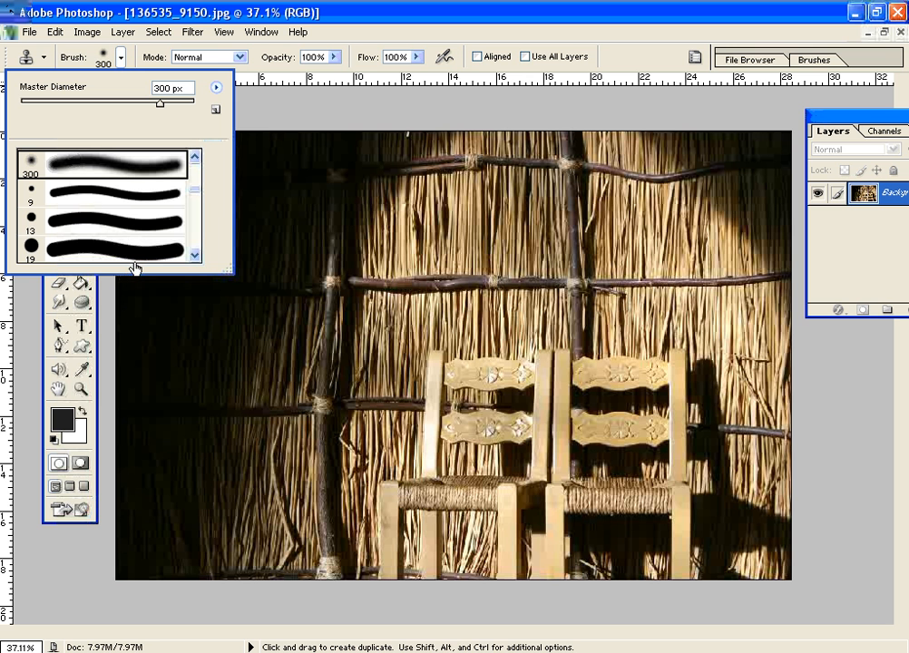
pyautogui.click(254, 74)
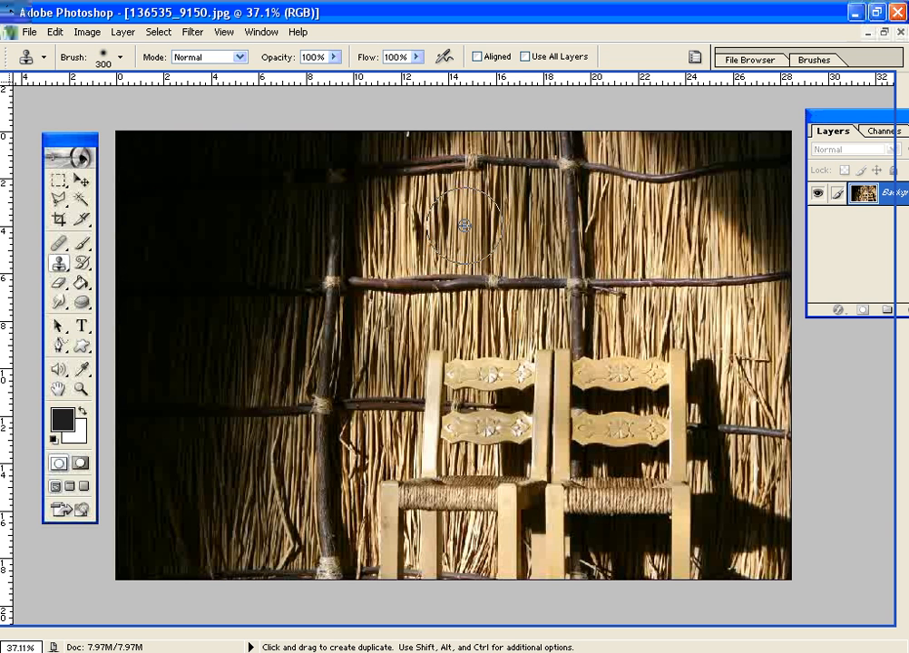
# Sample the bright straw in the upper middle panel and clone it over the dark upper and middle panels left of the vertical pole
pyautogui.press('alt')
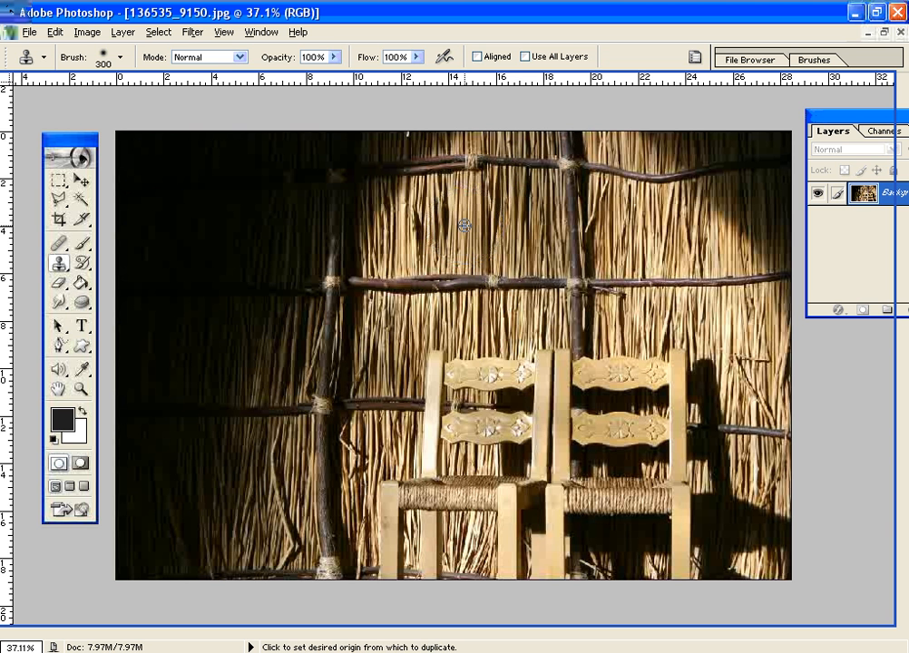
pyautogui.keyDown('alt'); pyautogui.click(464, 224); pyautogui.keyUp('alt')
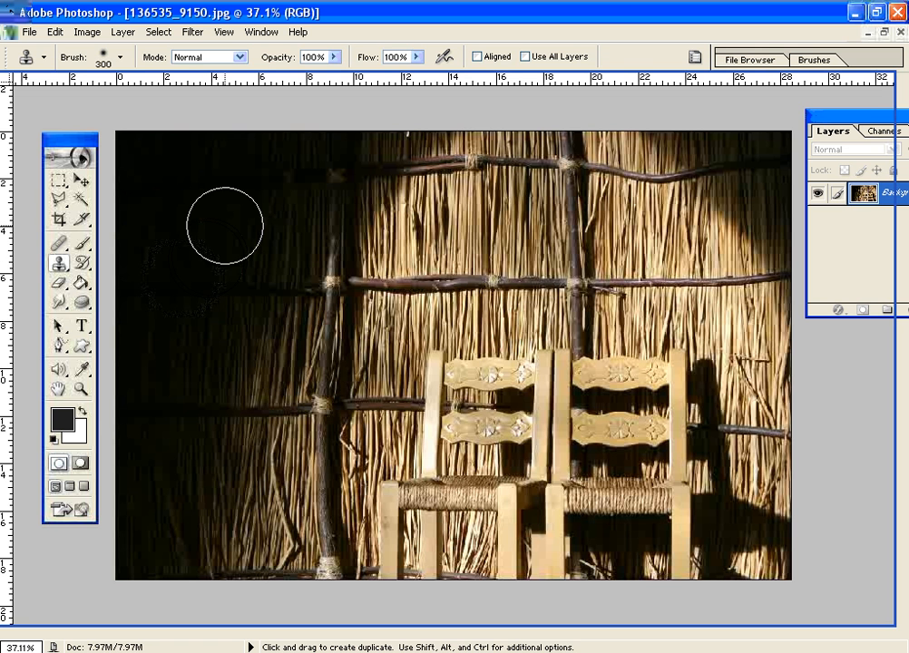
pyautogui.moveTo(219, 230)
pyautogui.mouseDown()
pyautogui.moveTo(253, 234)
pyautogui.moveTo(155, 232)
pyautogui.moveTo(250, 231)
pyautogui.moveTo(245, 199)
pyautogui.moveTo(204, 192)
pyautogui.moveTo(146, 202)
pyautogui.moveTo(150, 274)
pyautogui.moveTo(257, 271)
pyautogui.moveTo(145, 231)
pyautogui.moveTo(150, 204)
pyautogui.moveTo(147, 216)
pyautogui.moveTo(127, 191)
pyautogui.moveTo(147, 204)
pyautogui.moveTo(136, 168)
pyautogui.moveTo(279, 239)
pyautogui.moveTo(227, 182)
pyautogui.moveTo(264, 214)
pyautogui.moveTo(198, 173)
pyautogui.moveTo(189, 154)
pyautogui.moveTo(185, 170)
pyautogui.moveTo(243, 221)
pyautogui.mouseUp()
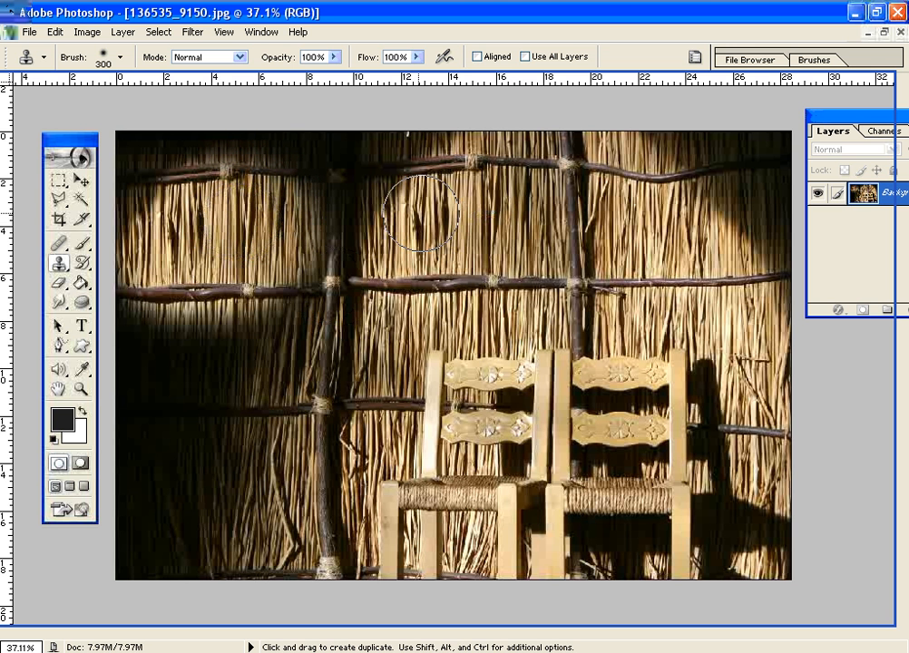
pyautogui.click(216, 355)
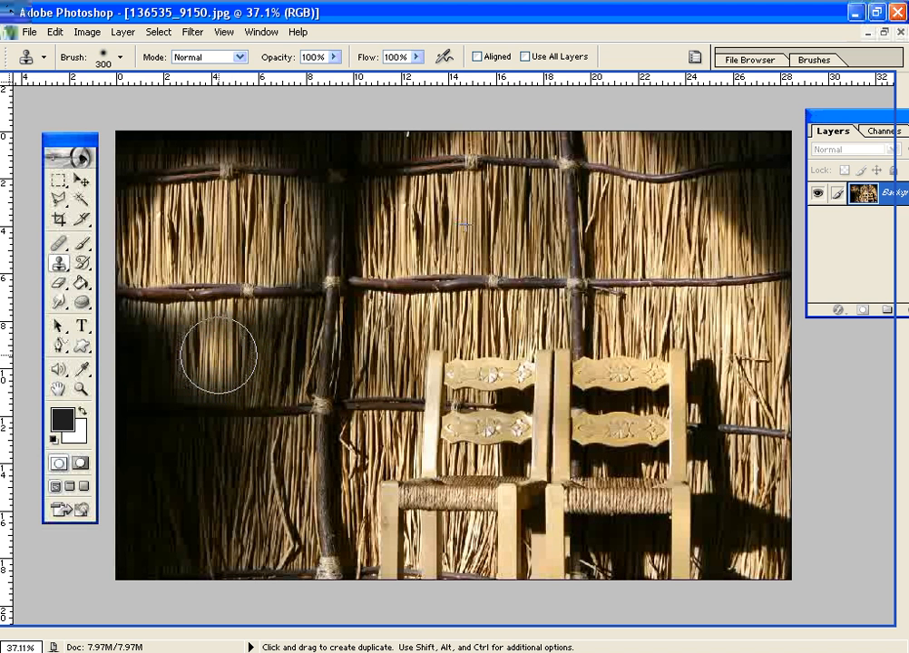
pyautogui.moveTo(218, 355)
pyautogui.mouseDown()
pyautogui.moveTo(253, 356)
pyautogui.moveTo(147, 355)
pyautogui.moveTo(141, 346)
pyautogui.moveTo(141, 359)
pyautogui.moveTo(250, 346)
pyautogui.mouseUp()
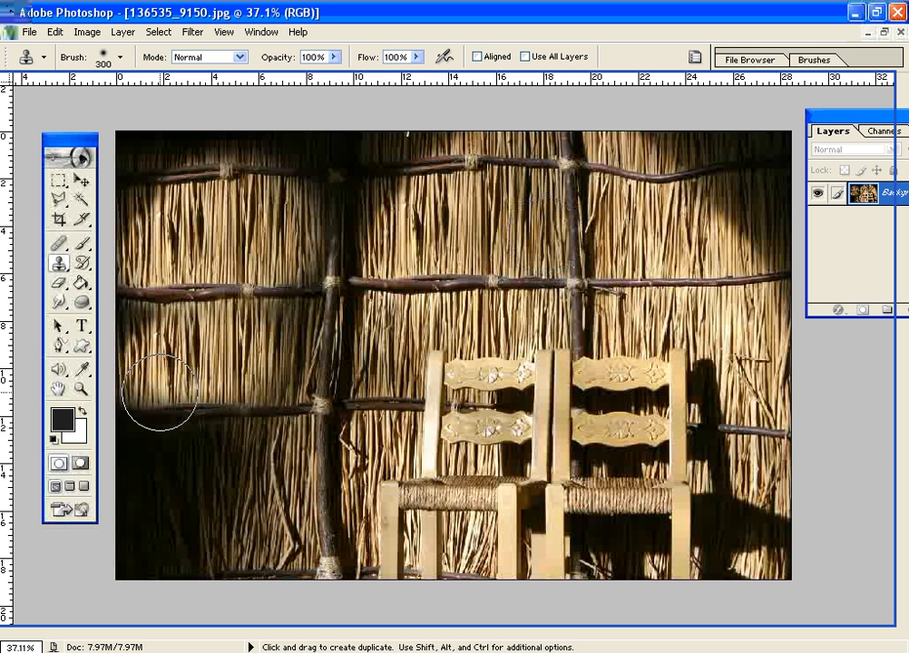
pyautogui.moveTo(159, 390)
pyautogui.mouseDown()
pyautogui.moveTo(167, 476)
pyautogui.moveTo(232, 491)
pyautogui.moveTo(228, 507)
pyautogui.moveTo(207, 507)
pyautogui.moveTo(228, 479)
pyautogui.moveTo(216, 477)
pyautogui.moveTo(222, 507)
pyautogui.moveTo(257, 467)
pyautogui.mouseUp()
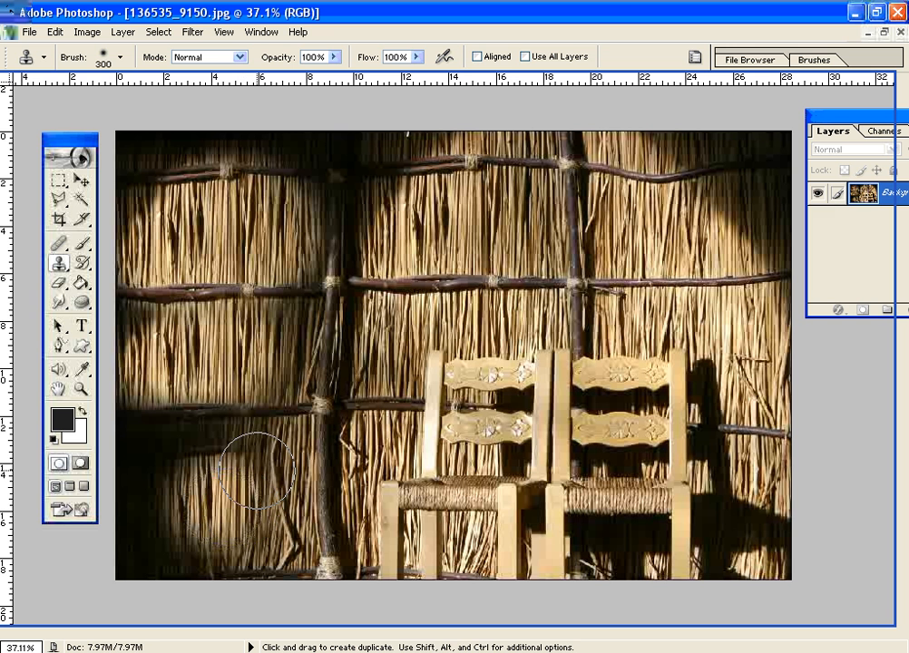
pyautogui.keyDown('alt'); pyautogui.click(459, 152); pyautogui.keyUp('alt')
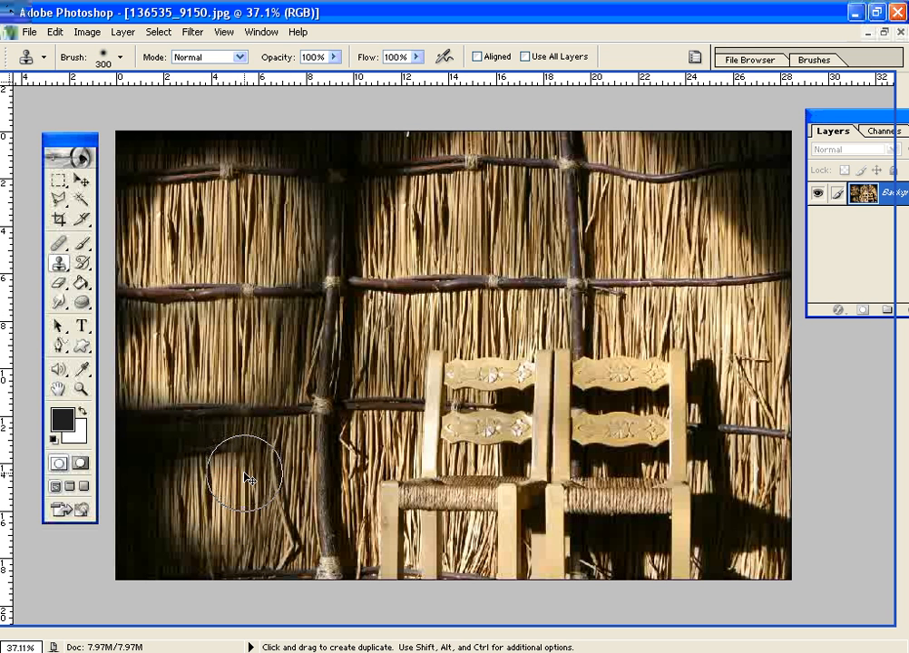
pyautogui.hotkey('ctrl', 'z')
pyautogui.hotkey('ctrl', 'z')
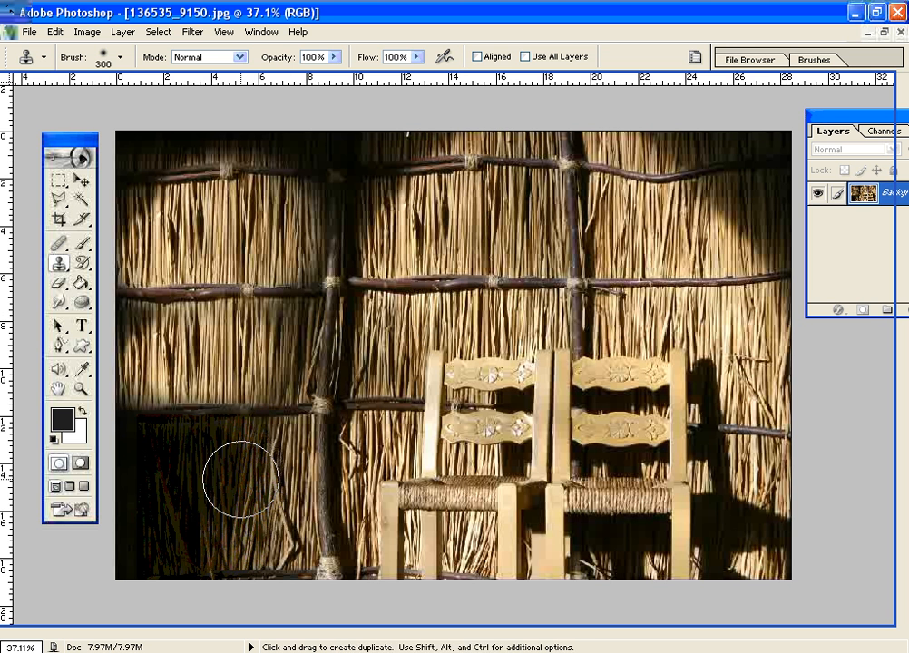
# Clone the bright straw over the dark lower-left panel and the dark strip along the photo's upper-left edge
pyautogui.moveTo(224, 469)
pyautogui.mouseDown()
pyautogui.moveTo(154, 470)
pyautogui.moveTo(241, 467)
pyautogui.mouseUp()
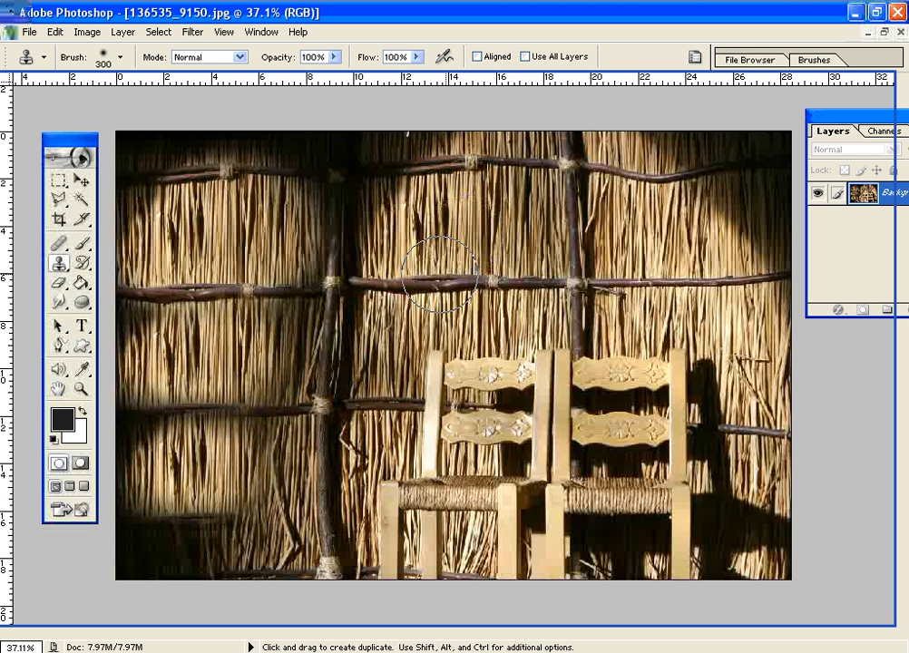
pyautogui.moveTo(175, 522)
pyautogui.mouseDown()
pyautogui.moveTo(240, 522)
pyautogui.moveTo(157, 522)
pyautogui.mouseUp()
pyautogui.click(168, 512)
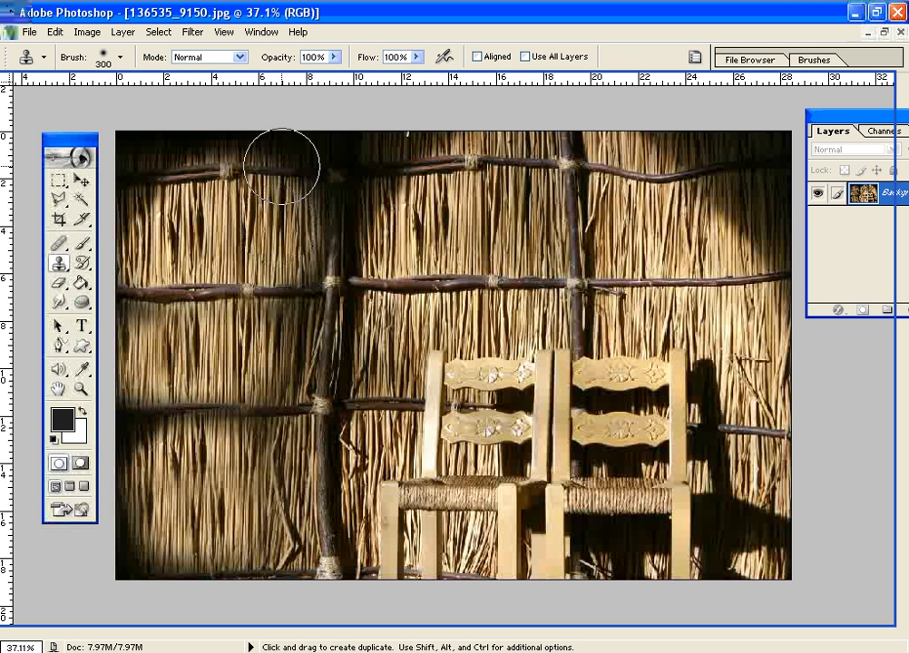
pyautogui.moveTo(264, 127); pyautogui.dragTo(136, 129)
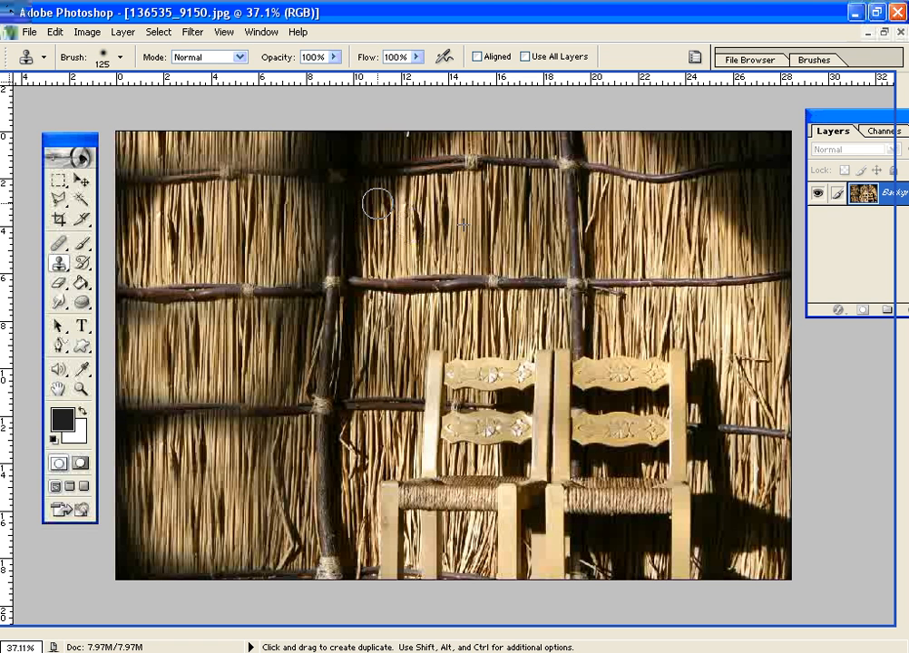
# With the brush at 125 px, touch up the remaining dark patches on both sides of the left vertical pole
pyautogui.click(377, 203)
pyautogui.click(385, 191)
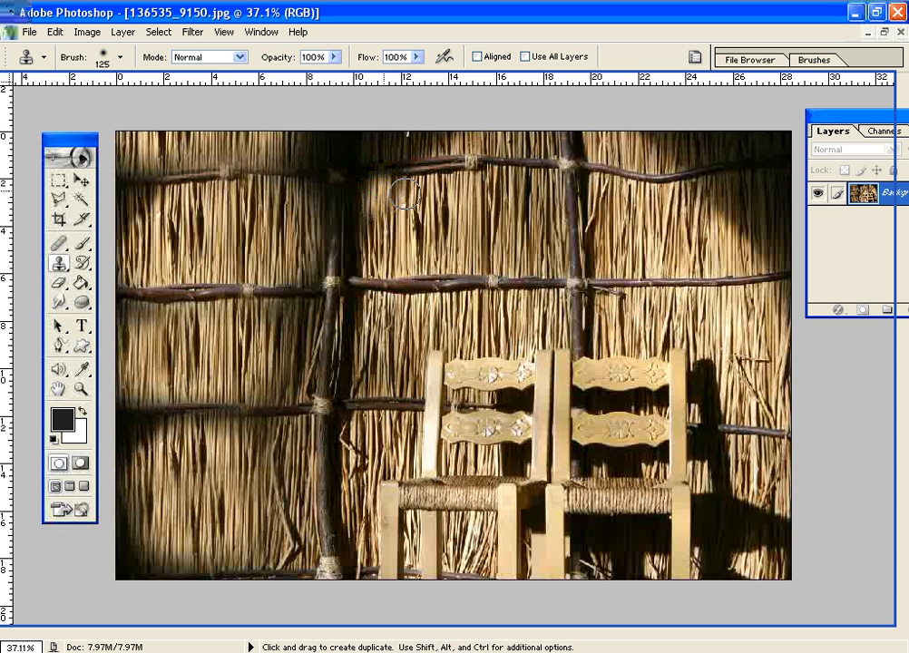
pyautogui.click(307, 145)
pyautogui.click(315, 143)
pyautogui.click(305, 152)
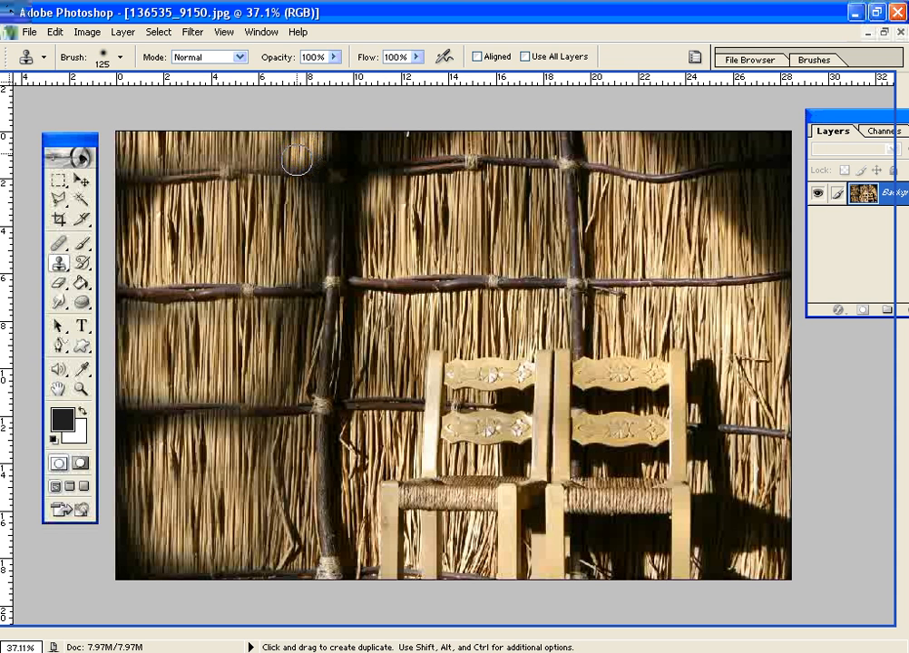
pyautogui.click(302, 204)
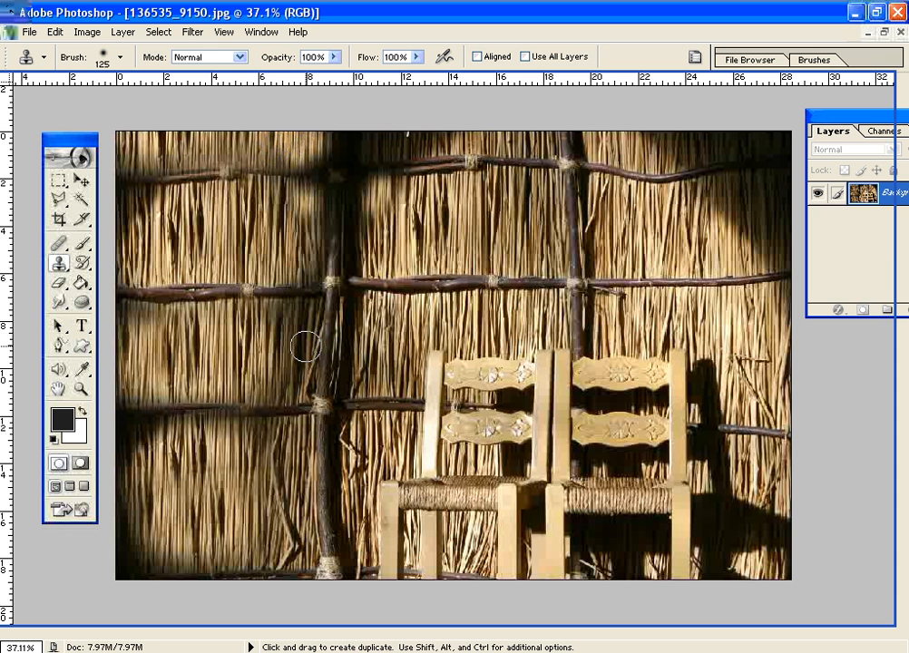
pyautogui.moveTo(301, 322)
pyautogui.mouseDown()
pyautogui.moveTo(298, 351)
pyautogui.moveTo(284, 331)
pyautogui.mouseUp()
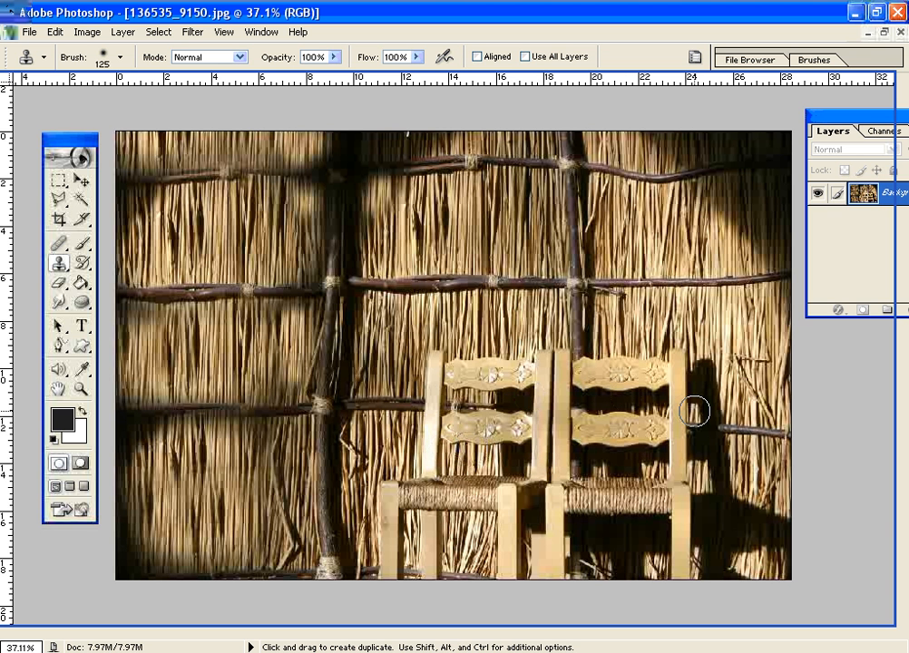
# With the brush at 250 px, sample the rope-tied junction on the right vertical pole and clone the wall over both chairs and their shadows
pyautogui.click(694, 411)
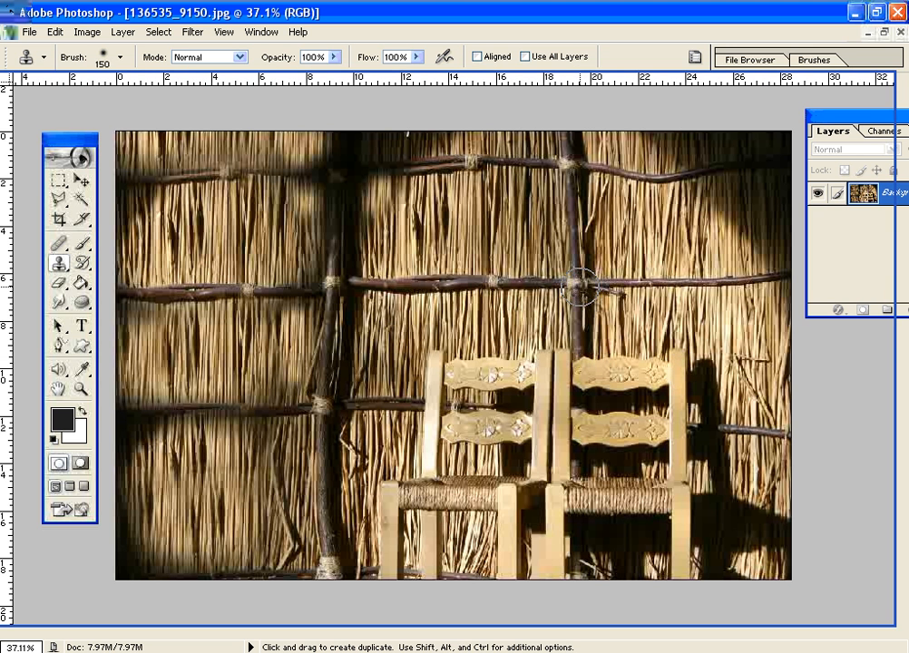
pyautogui.press(']')
pyautogui.press(']')
pyautogui.press(']')
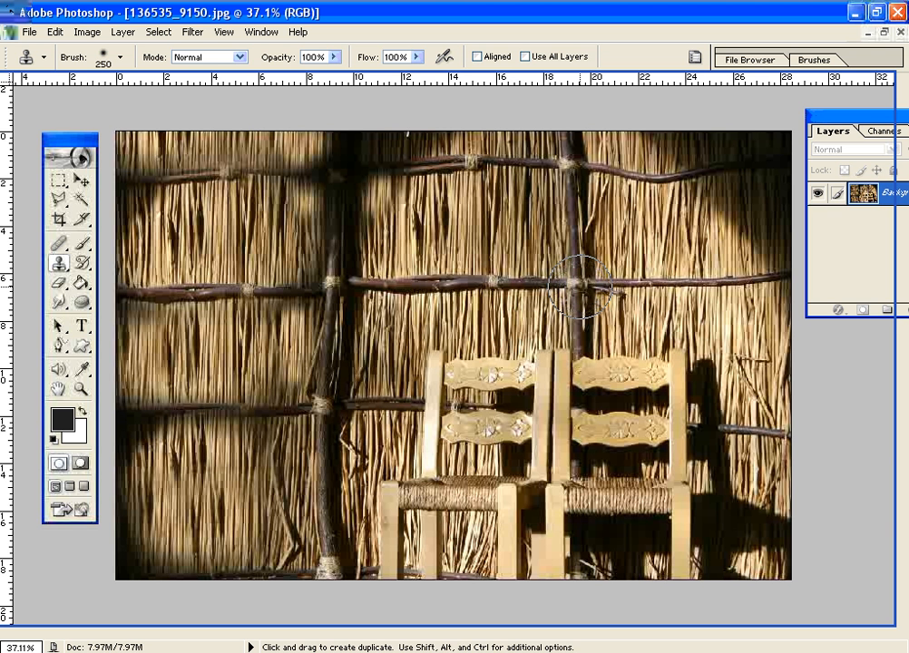
pyautogui.keyDown('alt'); pyautogui.click(576, 286); pyautogui.keyUp('alt')
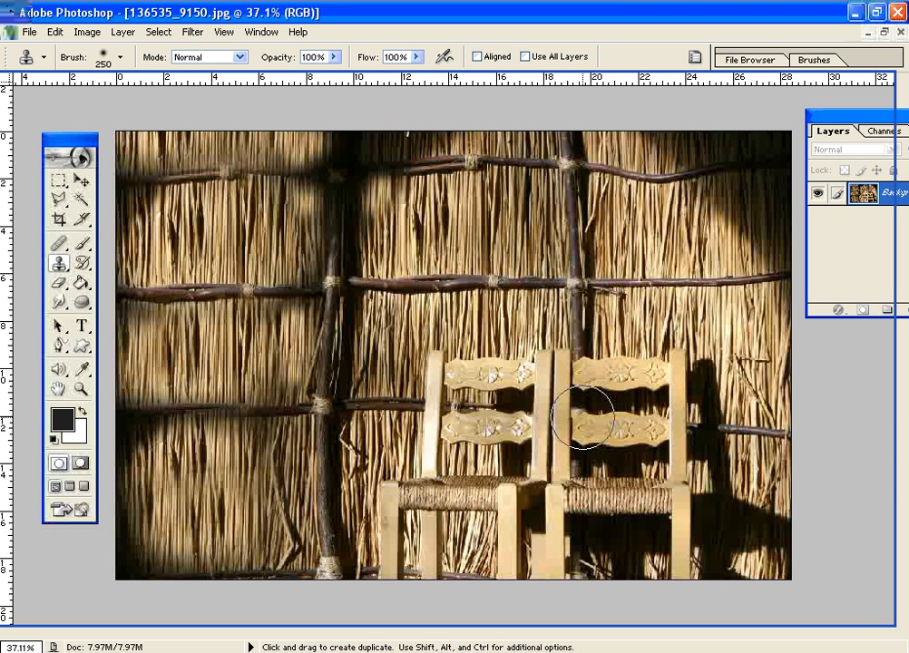
pyautogui.click(581, 417)
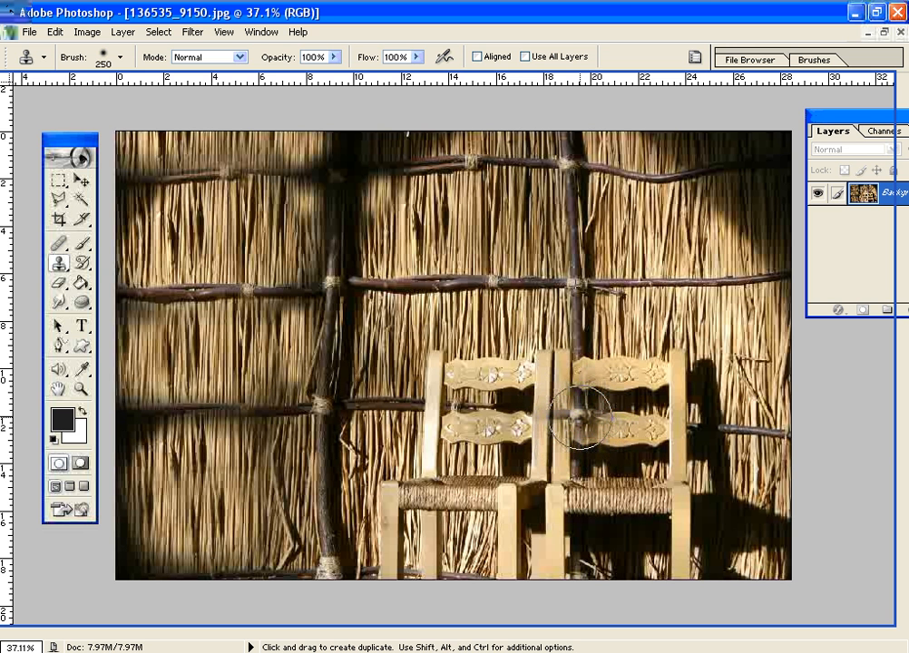
pyautogui.moveTo(582, 417)
pyautogui.mouseDown()
pyautogui.moveTo(775, 411)
pyautogui.moveTo(775, 430)
pyautogui.moveTo(716, 394)
pyautogui.moveTo(631, 374)
pyautogui.moveTo(464, 374)
pyautogui.moveTo(443, 391)
pyautogui.moveTo(437, 416)
pyautogui.moveTo(611, 416)
pyautogui.moveTo(678, 452)
pyautogui.moveTo(421, 437)
pyautogui.moveTo(470, 438)
pyautogui.moveTo(462, 424)
pyautogui.moveTo(430, 414)
pyautogui.moveTo(377, 409)
pyautogui.mouseUp()
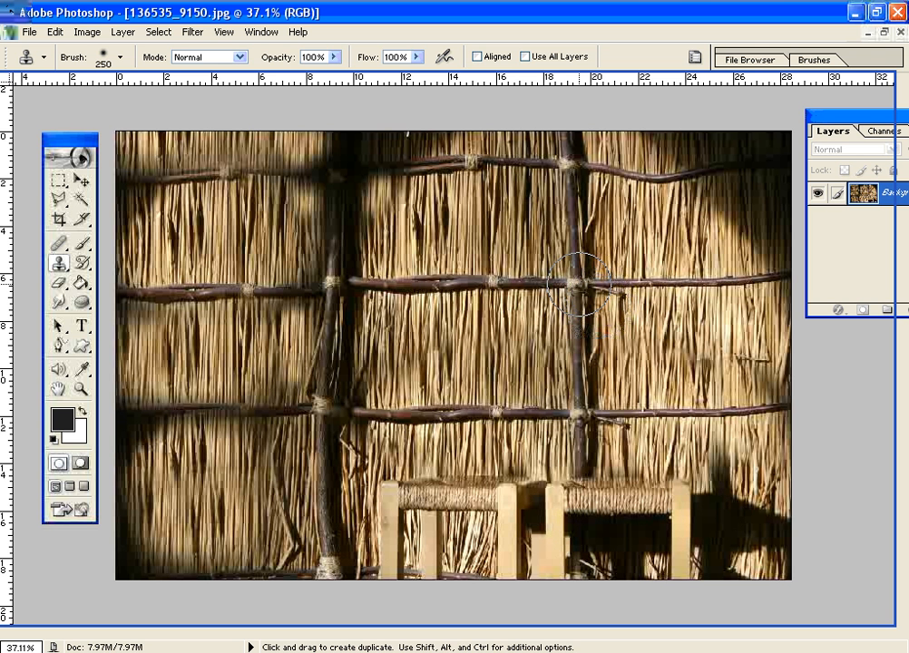
pyautogui.click(579, 418)
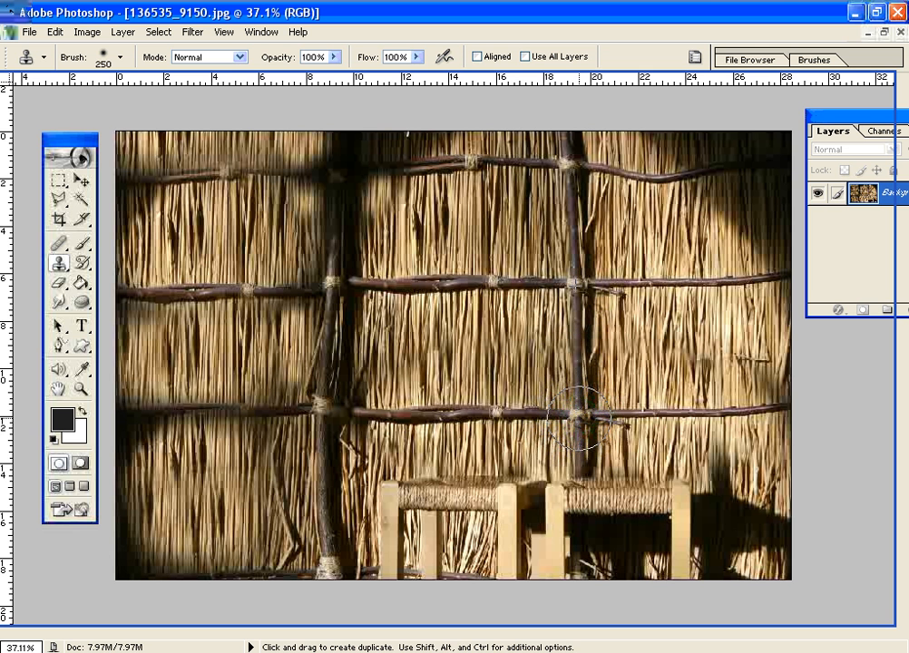
pyautogui.moveTo(578, 418)
pyautogui.mouseDown()
pyautogui.moveTo(583, 457)
pyautogui.moveTo(616, 482)
pyautogui.moveTo(680, 491)
pyautogui.moveTo(616, 517)
pyautogui.moveTo(327, 508)
pyautogui.moveTo(442, 508)
pyautogui.moveTo(381, 544)
pyautogui.moveTo(408, 554)
pyautogui.moveTo(363, 553)
pyautogui.moveTo(578, 547)
pyautogui.moveTo(370, 575)
pyautogui.moveTo(641, 582)
pyautogui.moveTo(730, 555)
pyautogui.moveTo(721, 516)
pyautogui.moveTo(703, 497)
pyautogui.mouseUp()
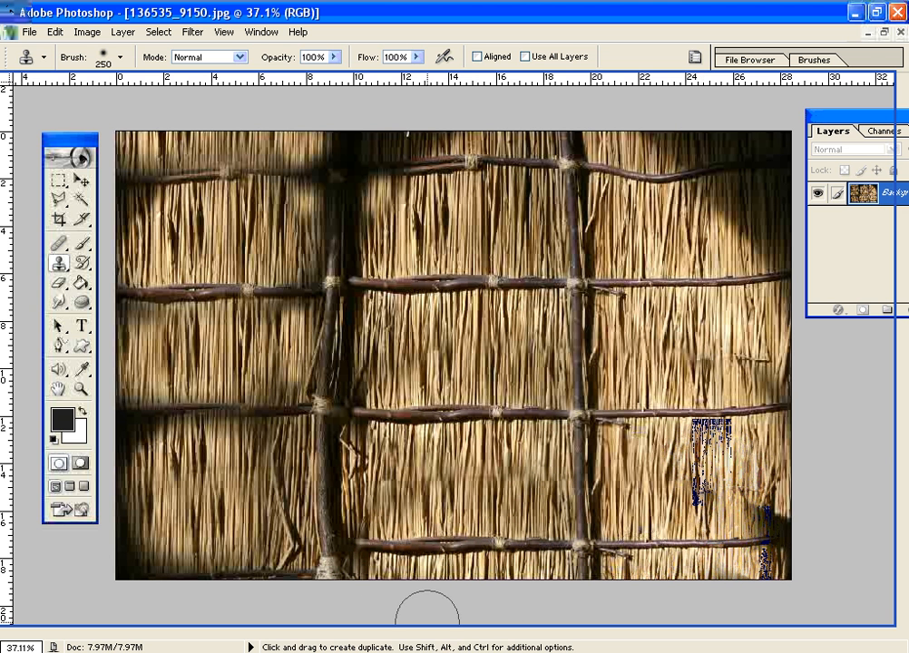